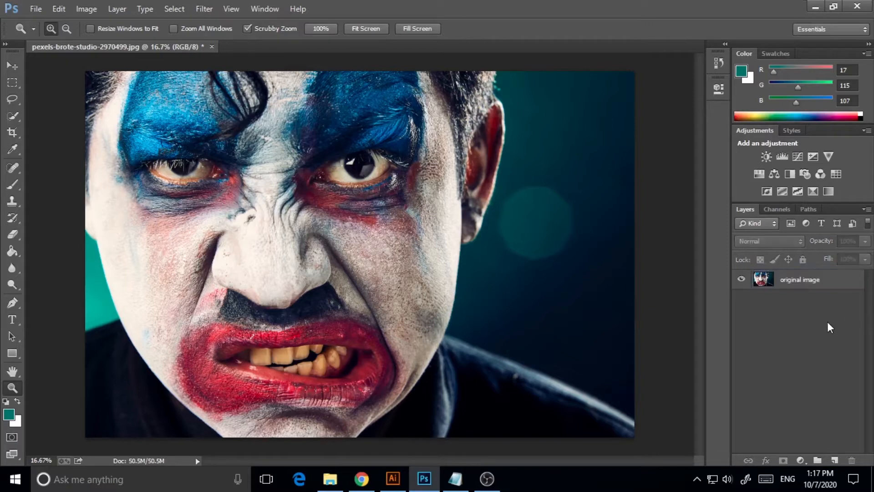
Duplicate the original image layer under the default copy name and hide the original layer.
right_click(803, 280)
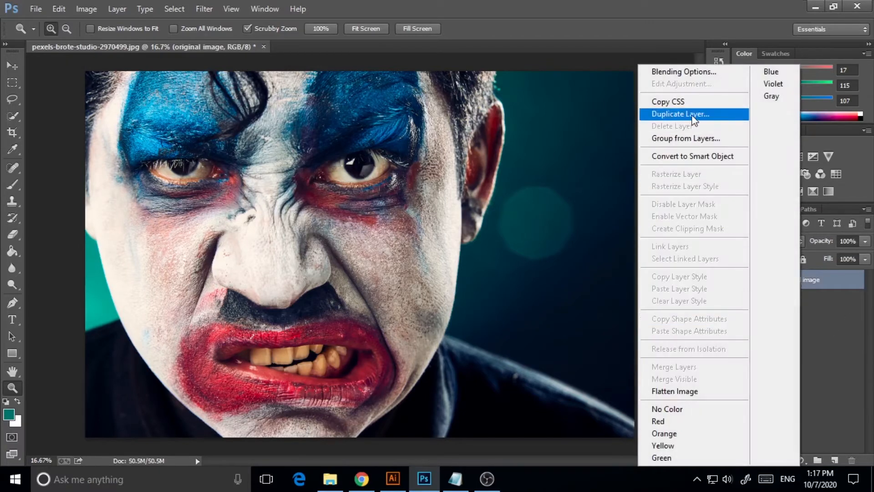
click(680, 114)
click(553, 142)
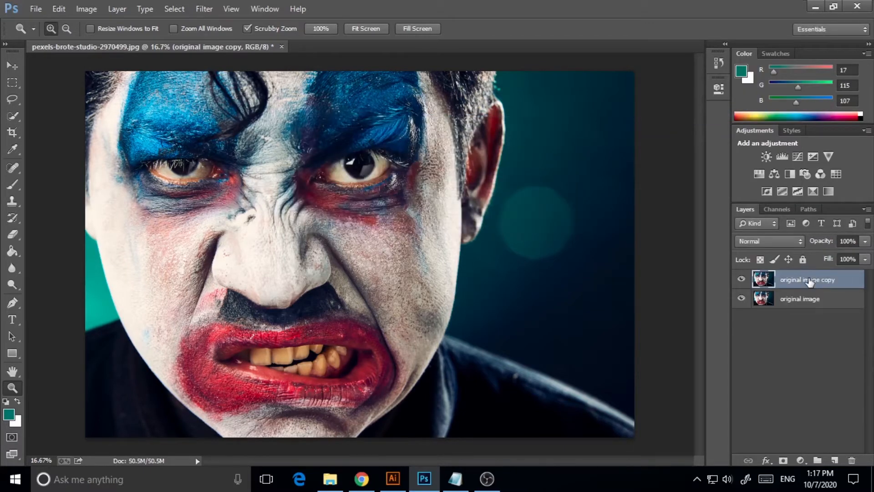
click(741, 299)
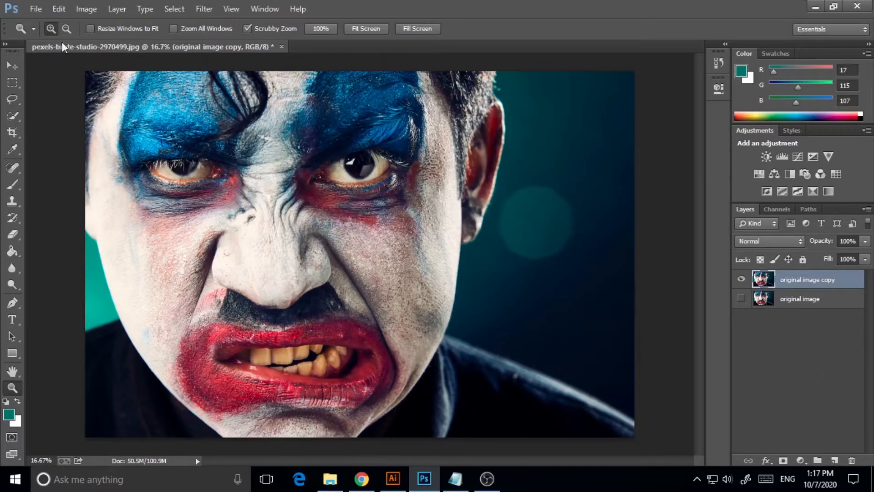
Select the upper and lower teeth on the copied layer with the Quick Selection tool.
click(14, 116)
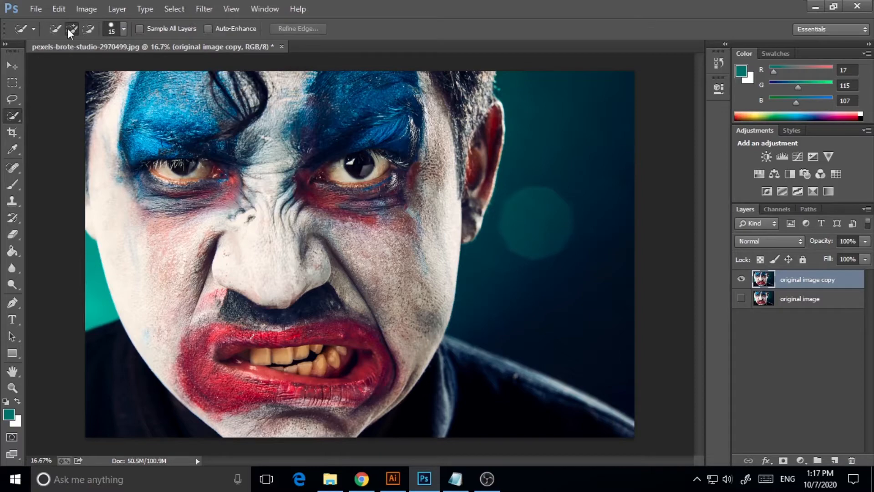
click(12, 387)
click(278, 358)
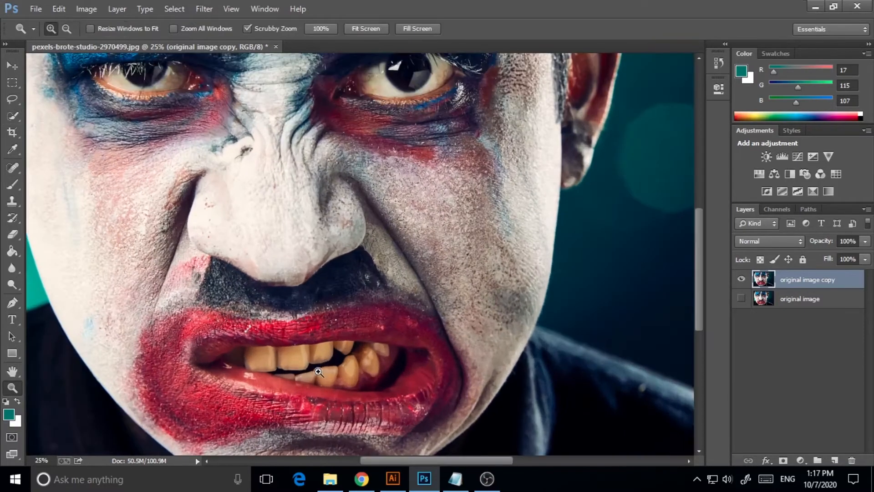
scroll(316, 366, down, 2)
click(317, 367)
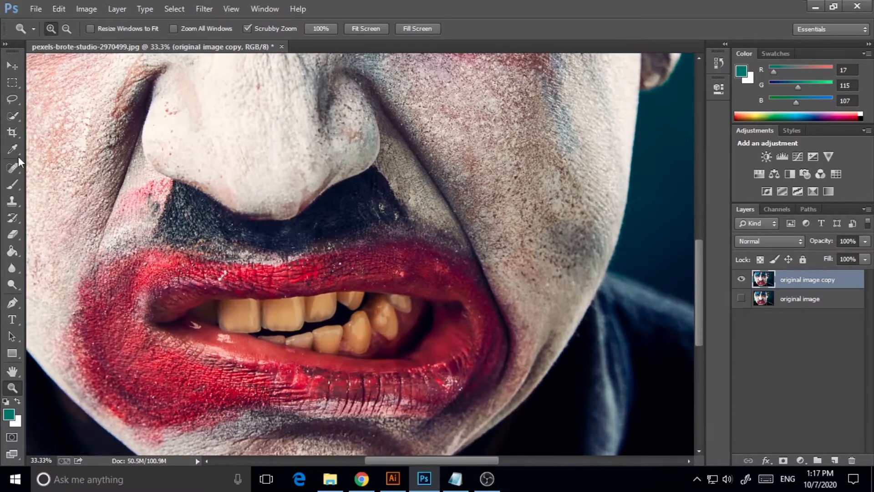
click(12, 116)
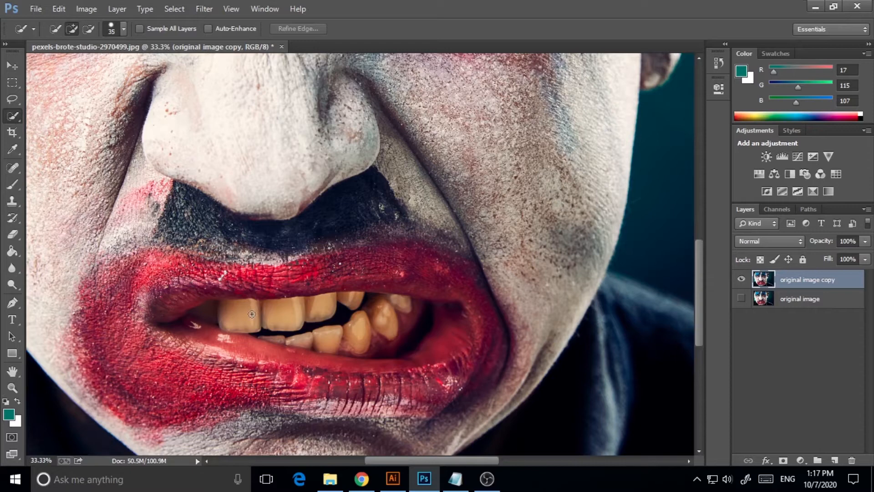
click(245, 318)
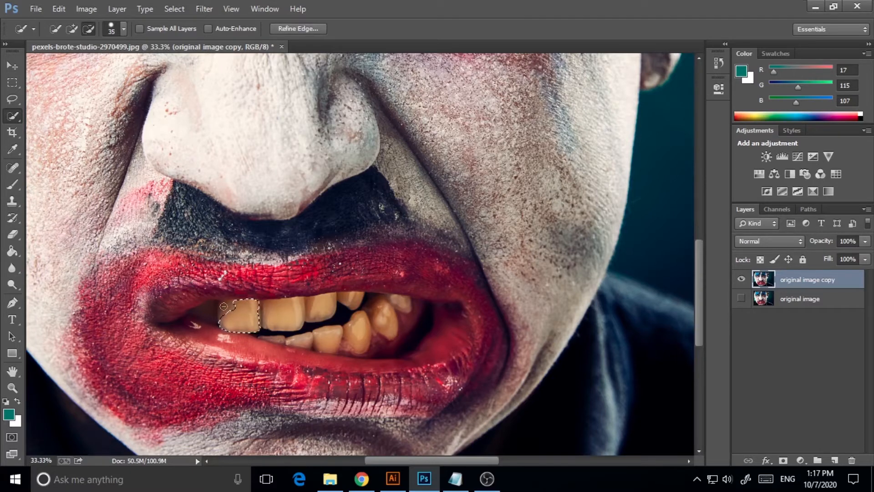
key(alt)
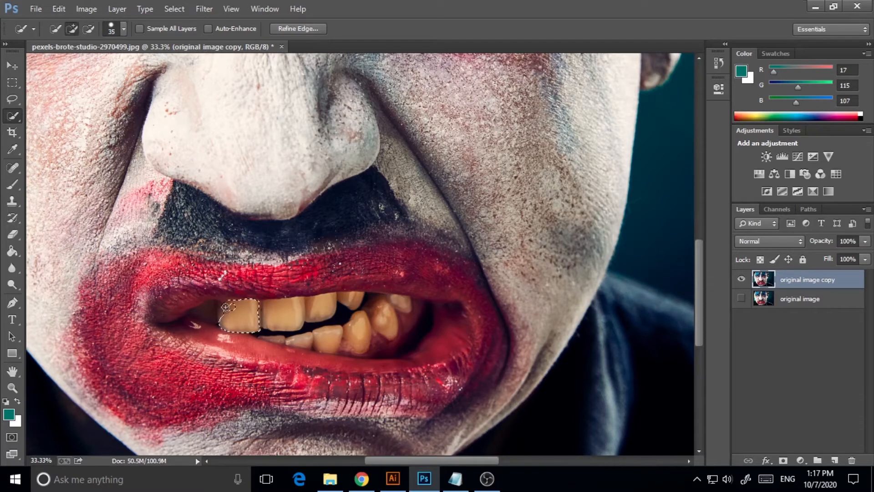
drag(270, 304, 276, 311)
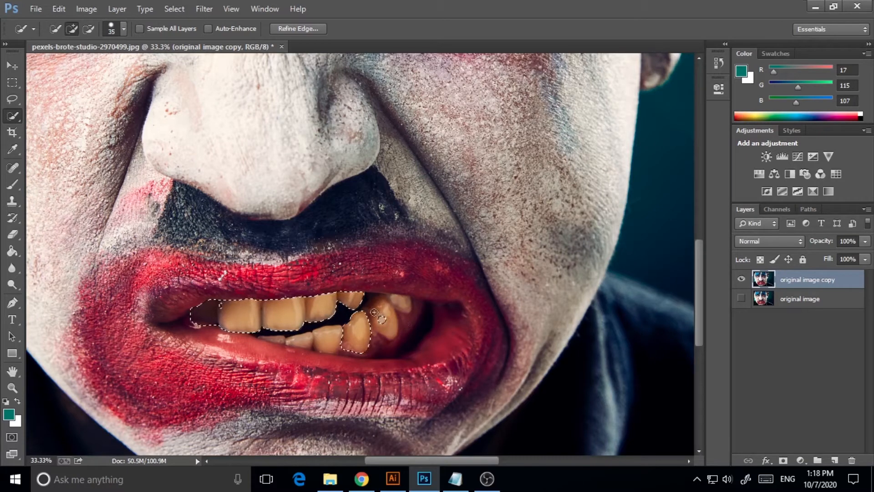
click(399, 301)
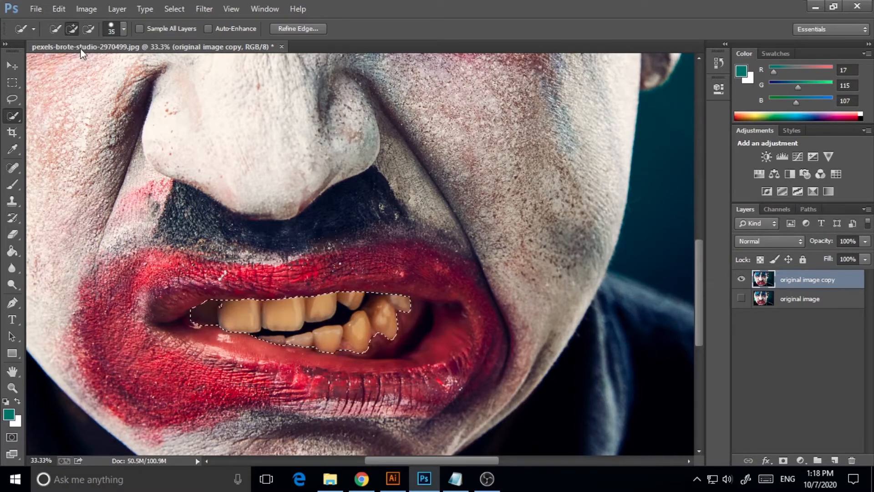
Refine the teeth selection by extending it toward the mouth corner, then subtracting the lip spill and dark gap with a size 9 brush.
click(89, 30)
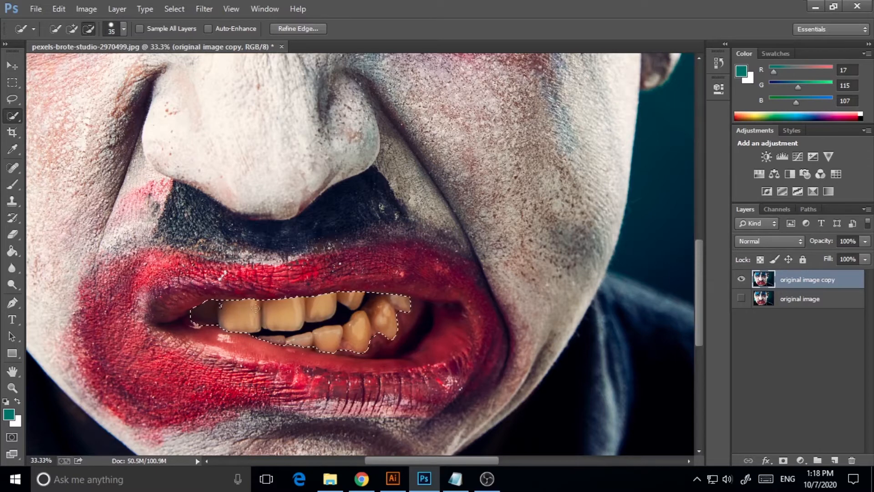
click(71, 29)
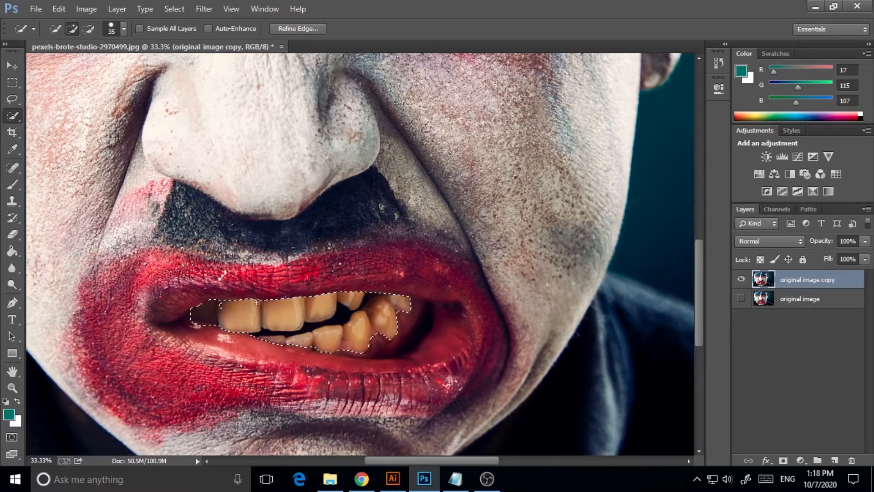
drag(222, 307, 169, 314)
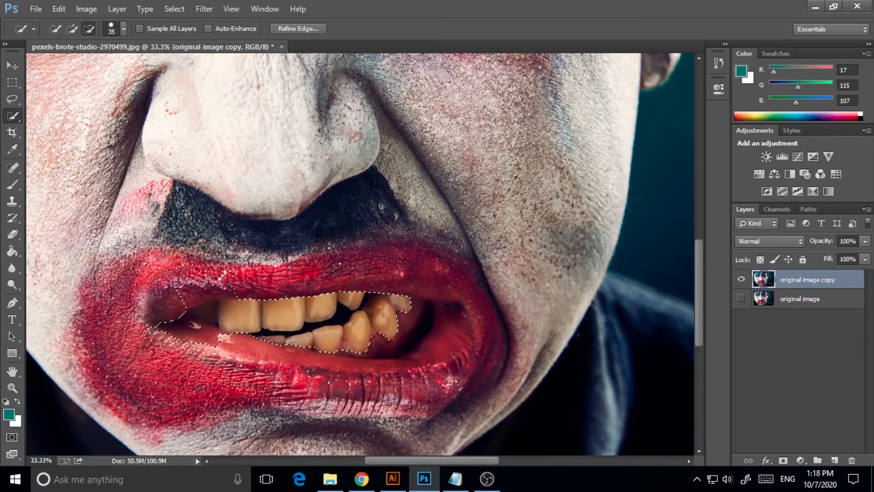
click(13, 388)
click(266, 299)
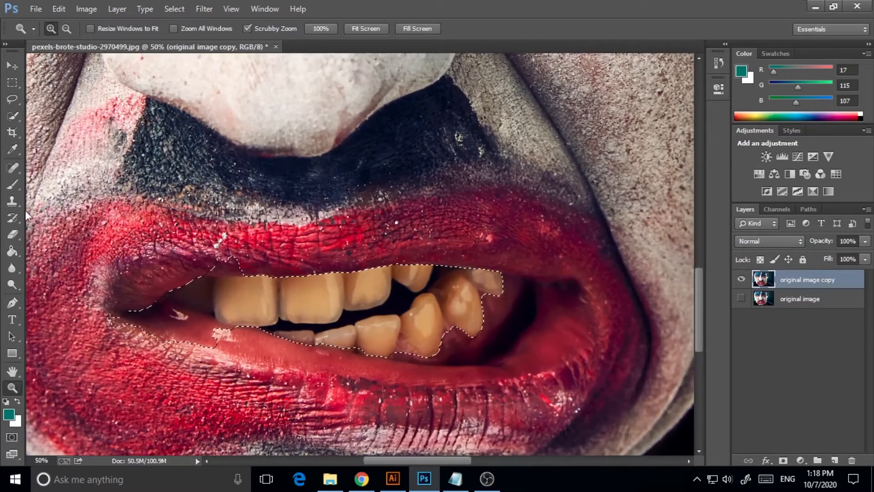
click(12, 115)
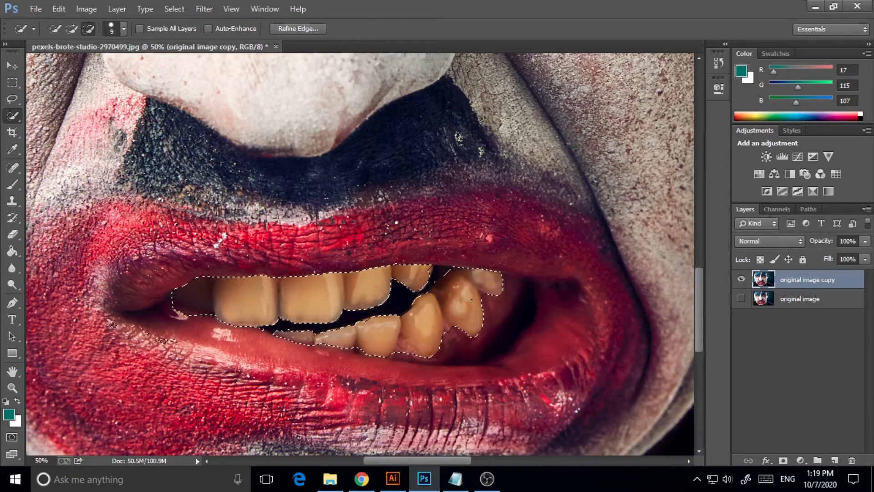
click(71, 28)
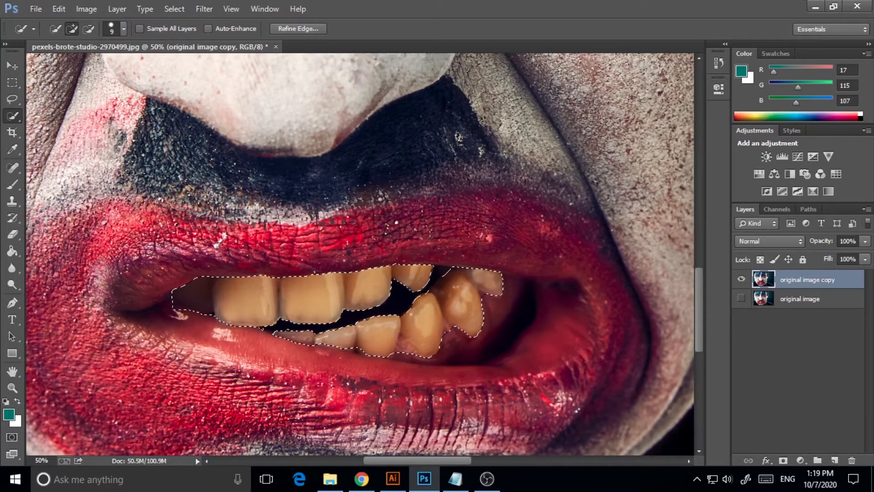
Expand the teeth selection's edges in Quick Mask with a white size 45 brush, then trim the excess above the upper teeth.
key(q)
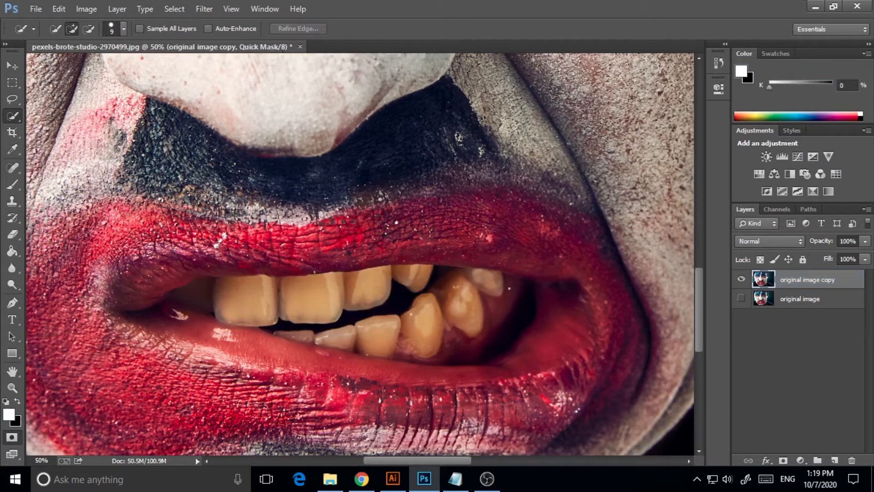
click(13, 184)
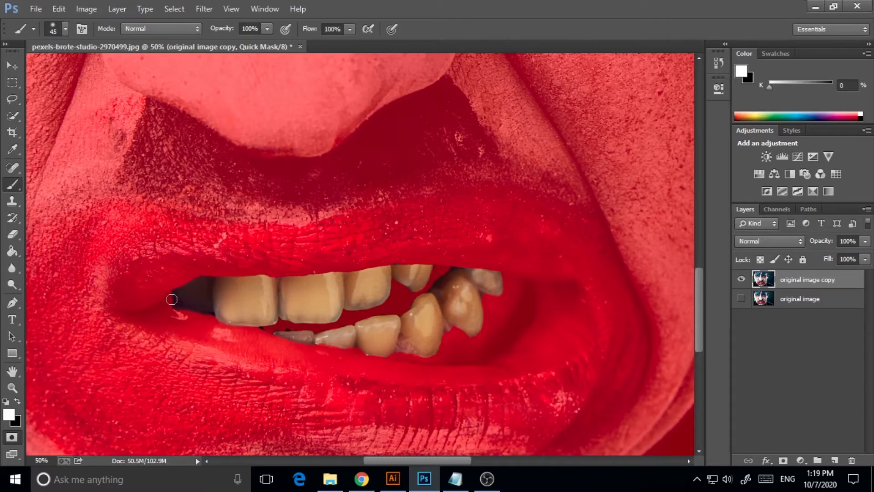
mouse_move(170, 295)
mouse_down()
mouse_move(244, 327)
mouse_move(184, 311)
mouse_move(210, 317)
mouse_move(256, 351)
mouse_move(223, 327)
mouse_move(258, 329)
mouse_move(302, 347)
mouse_move(414, 355)
mouse_move(409, 367)
mouse_move(459, 362)
mouse_move(441, 357)
mouse_move(443, 340)
mouse_move(456, 328)
mouse_move(474, 331)
mouse_move(479, 300)
mouse_move(500, 273)
mouse_up()
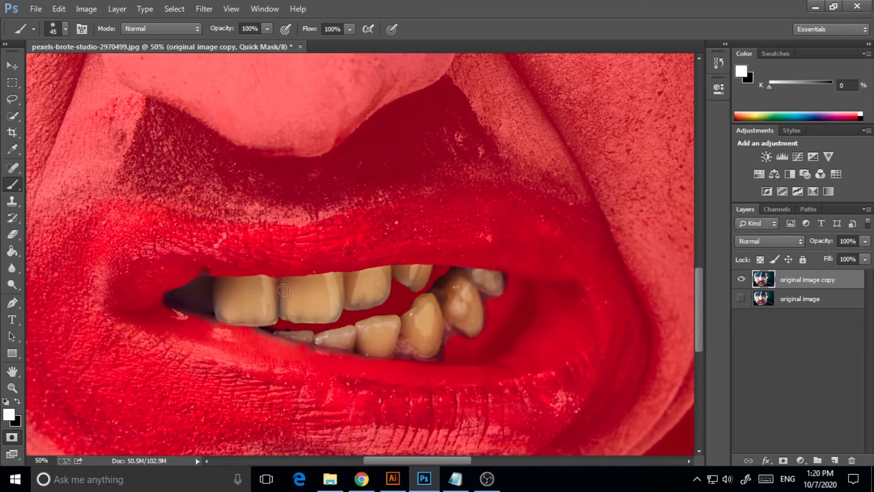
drag(367, 270, 450, 274)
key(q)
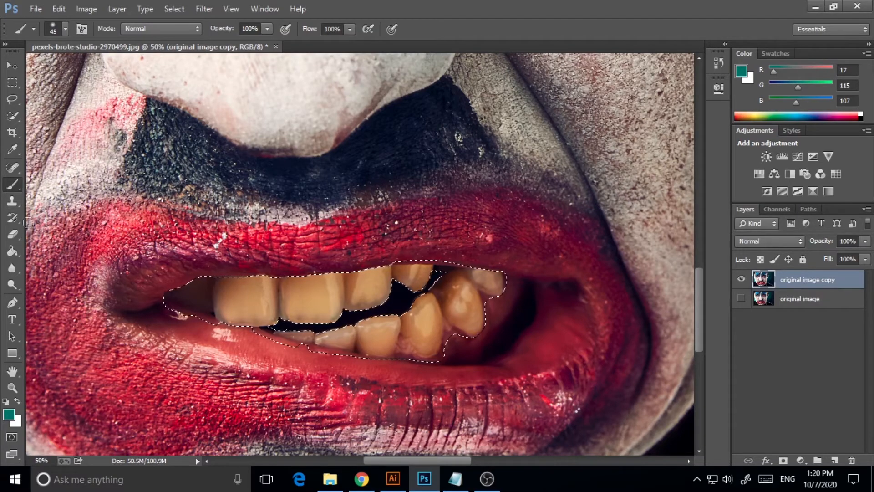
click(19, 116)
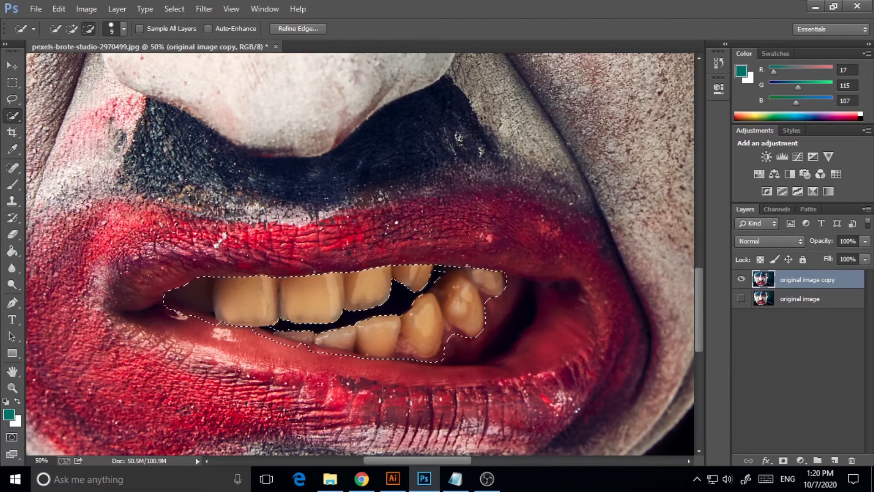
Apply Hue/Saturation to the selected teeth, setting the Yellows to Saturation -94 and Lightness +48.
click(174, 9)
click(174, 9)
click(176, 9)
mouse_move(87, 9)
mouse_move(96, 42)
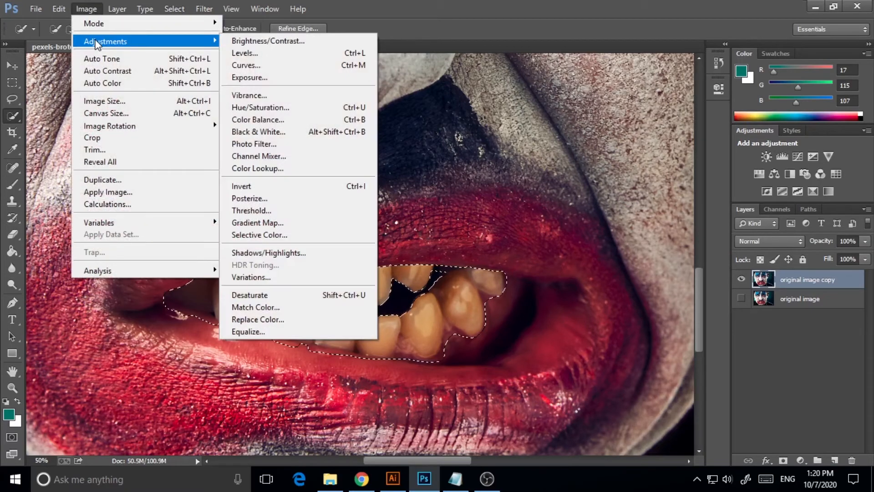
click(260, 108)
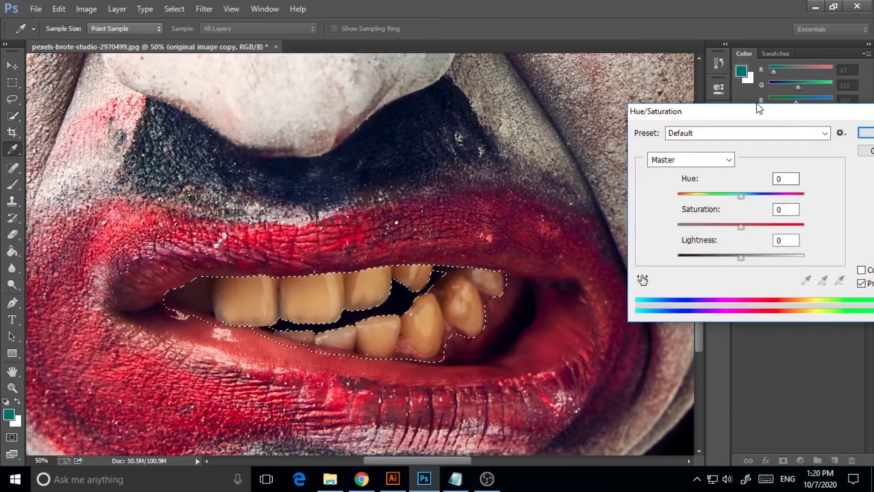
drag(753, 113, 578, 111)
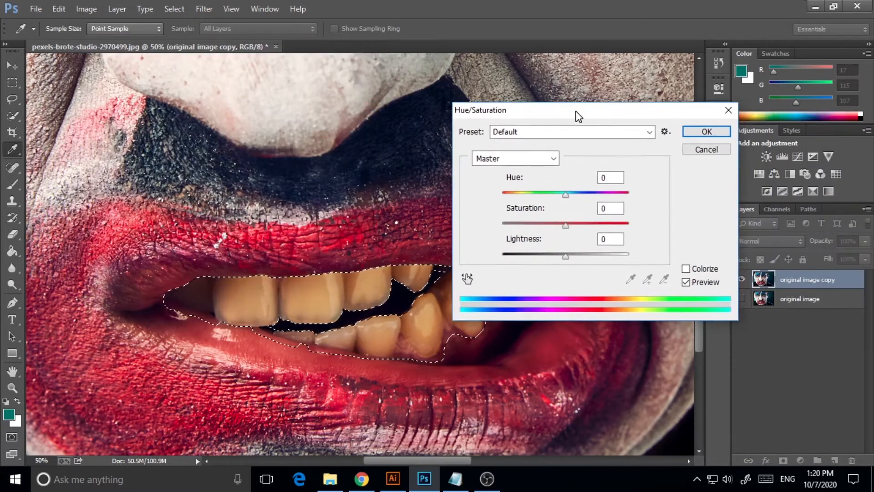
click(498, 159)
click(523, 191)
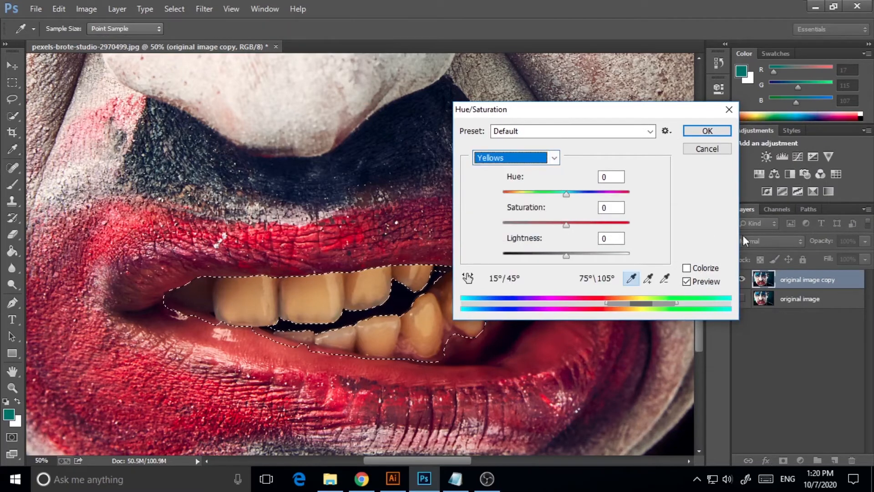
drag(566, 224, 507, 229)
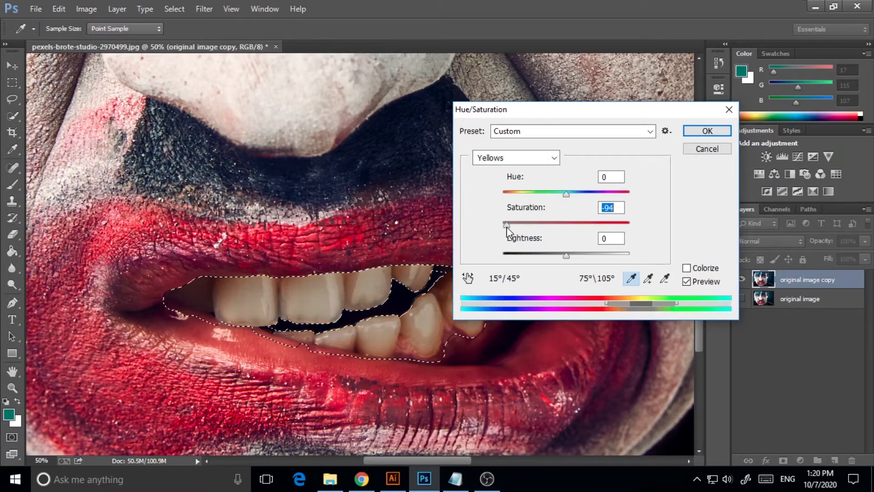
drag(567, 256, 598, 262)
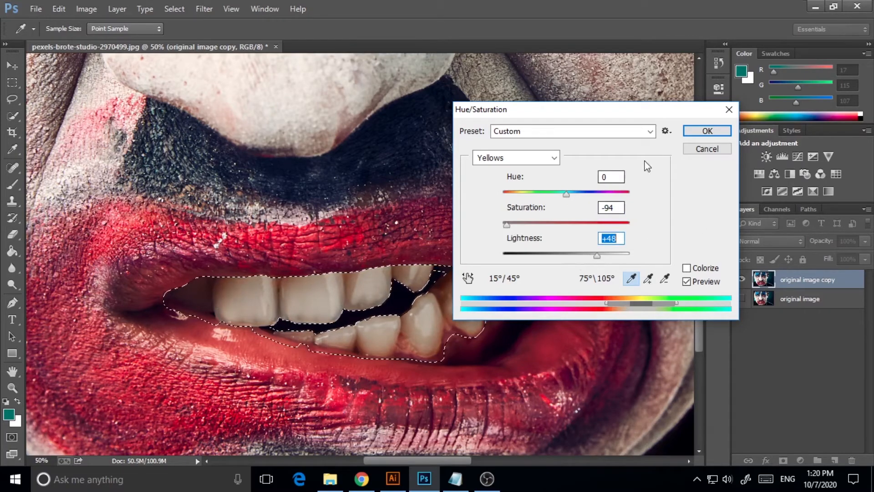
click(706, 132)
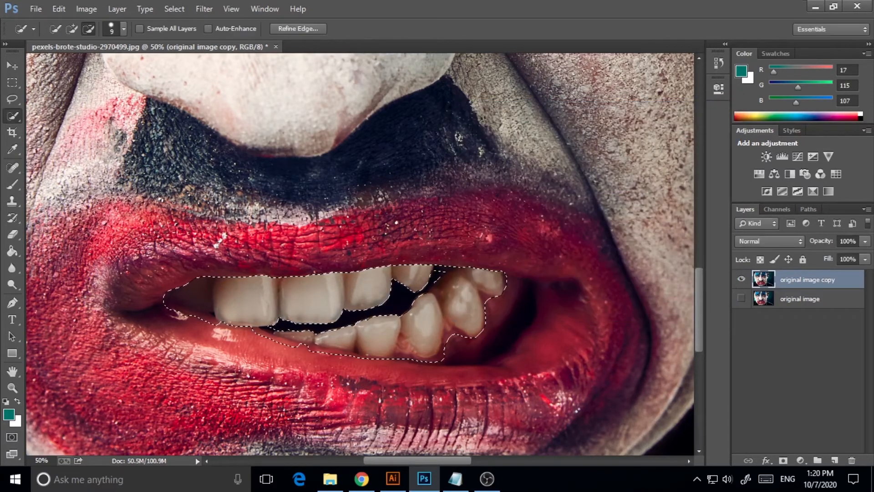
Apply a second Hue/Saturation adjustment to the teeth, with Yellows Saturation at -64 and Lightness at +24.
click(80, 4)
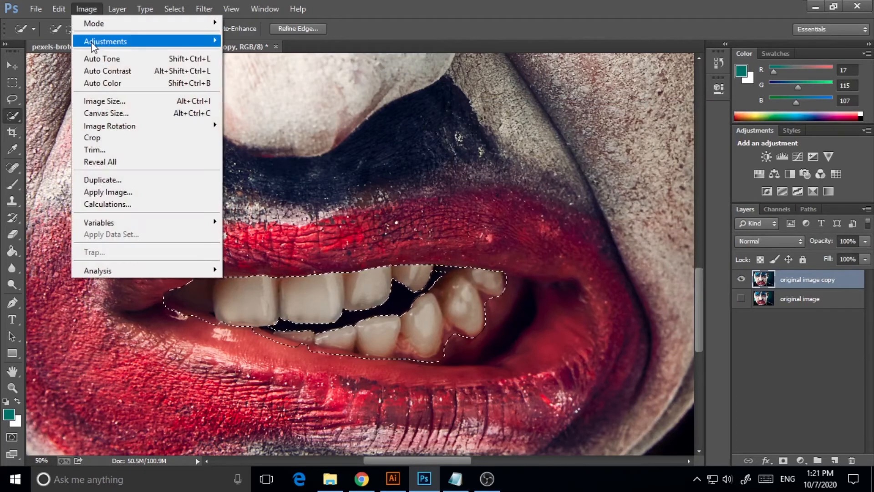
mouse_move(137, 39)
click(255, 108)
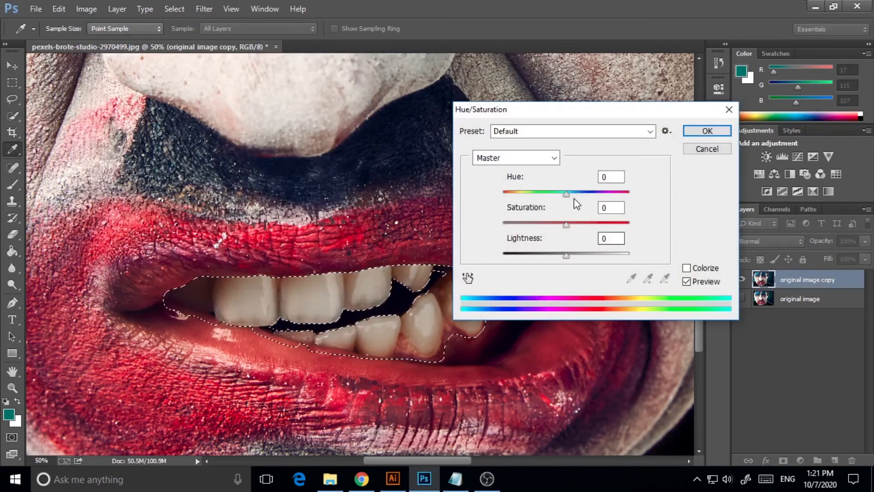
click(546, 158)
click(523, 199)
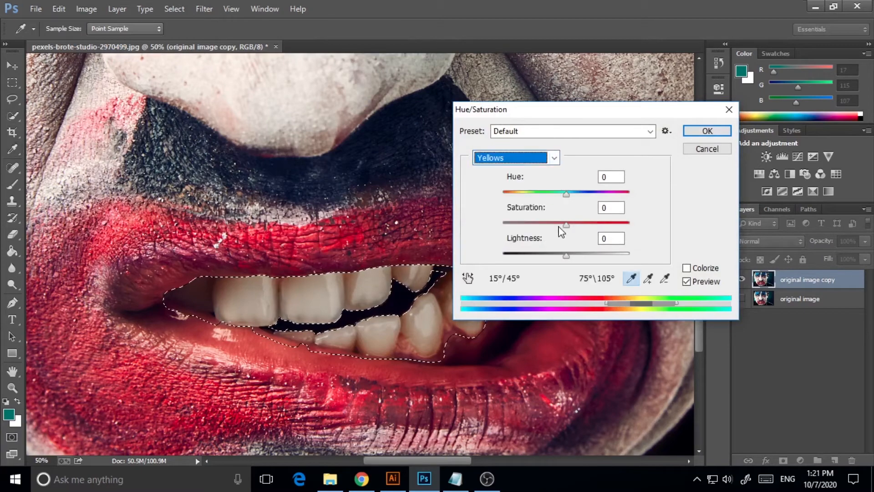
drag(566, 230, 567, 231)
drag(559, 231, 524, 231)
drag(567, 257, 583, 257)
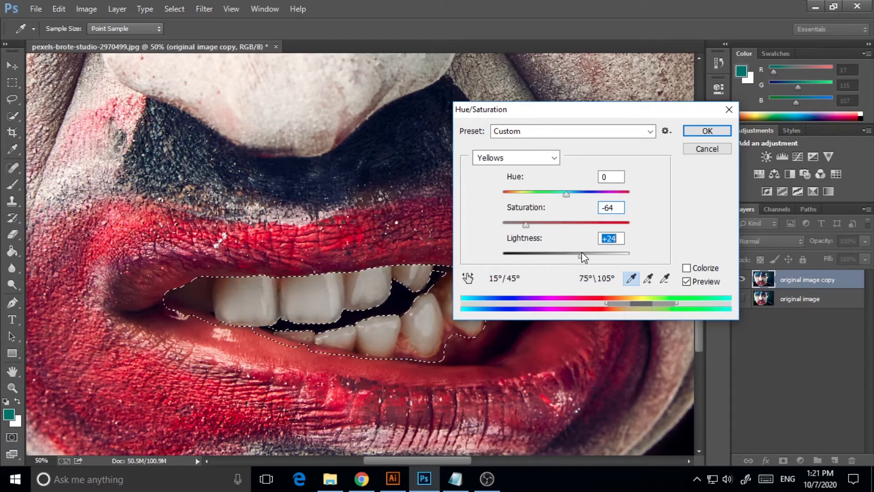
click(707, 131)
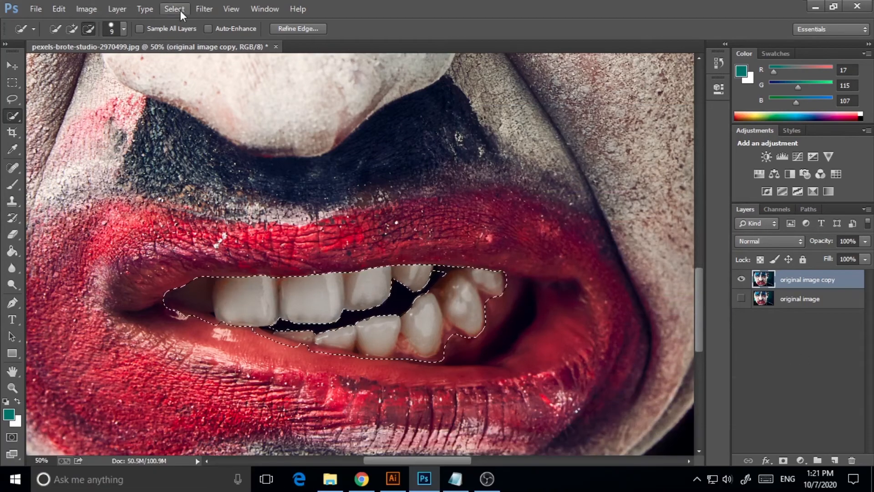
Brighten the selected teeth with a Curves adjustment on RGB, mapping input 70 to output 94 and input 148 to output 185.
click(87, 9)
mouse_move(103, 42)
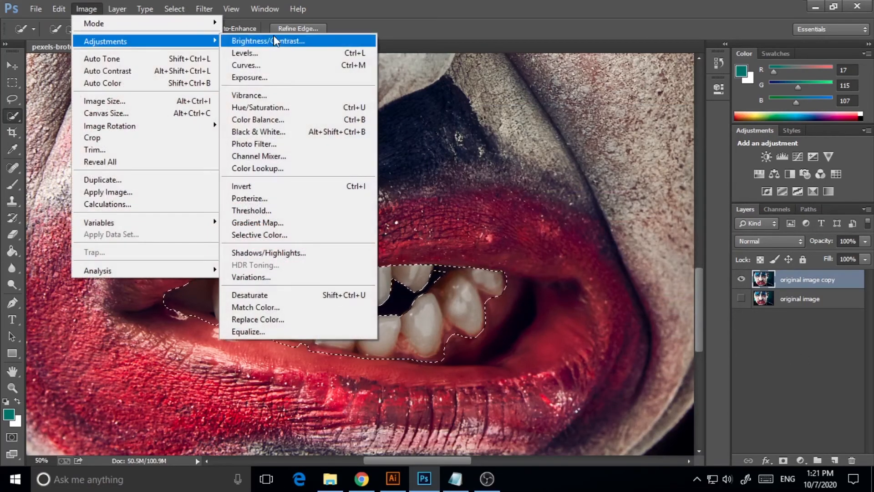
click(266, 65)
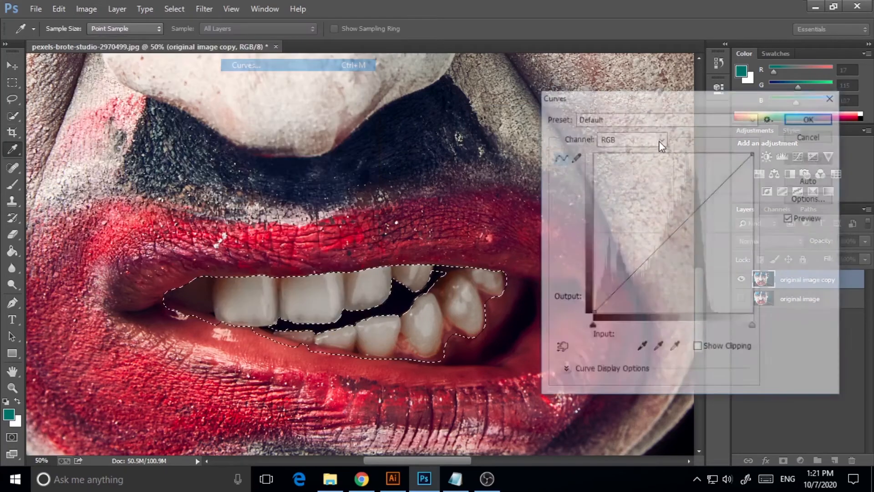
drag(671, 236, 639, 255)
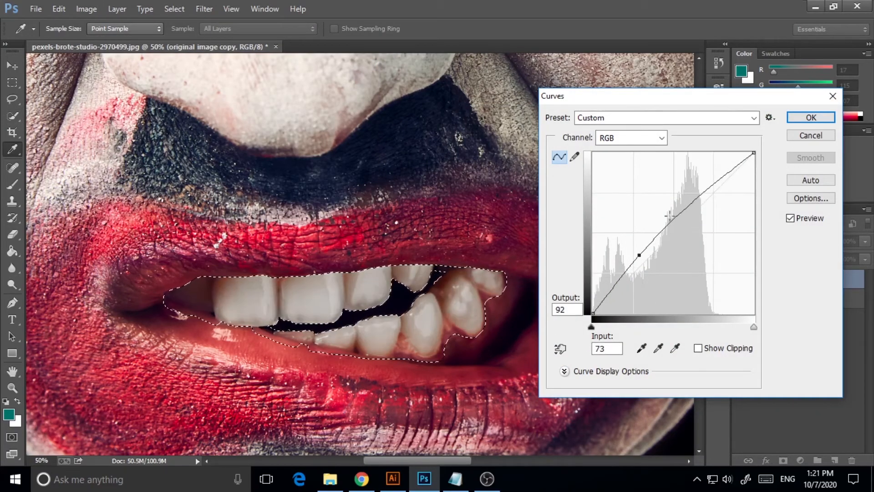
drag(700, 201, 690, 199)
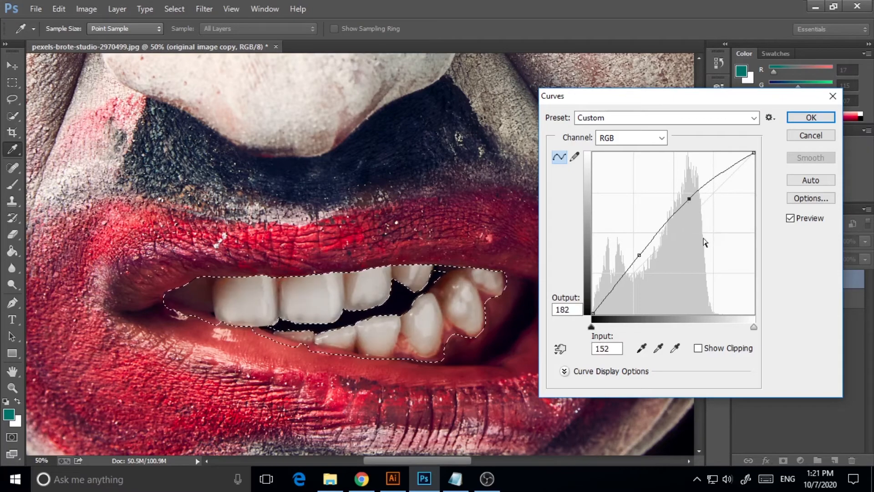
click(640, 257)
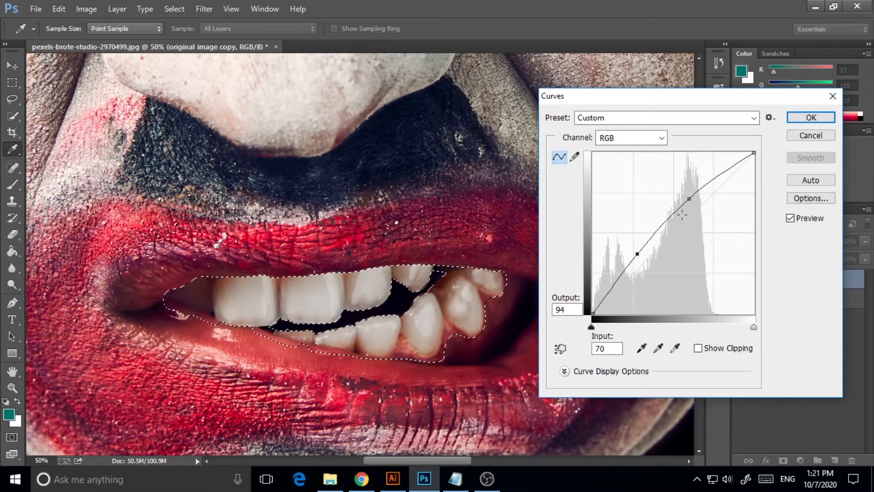
drag(689, 199, 686, 196)
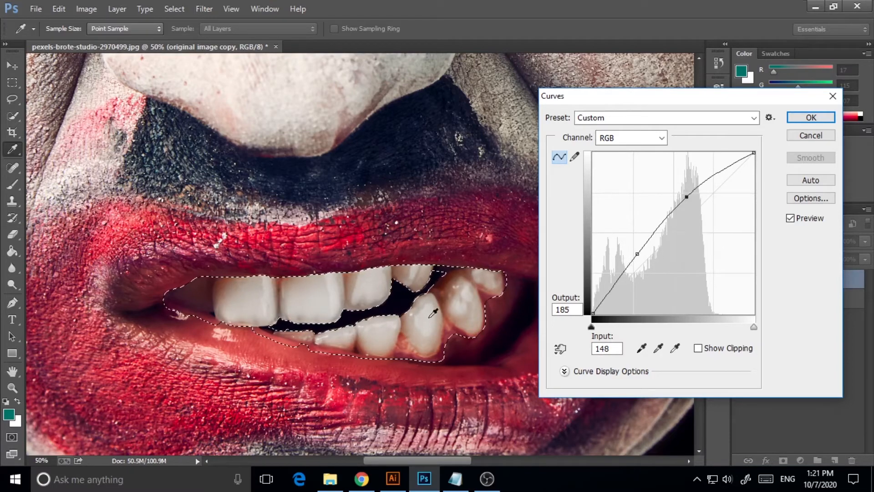
click(811, 118)
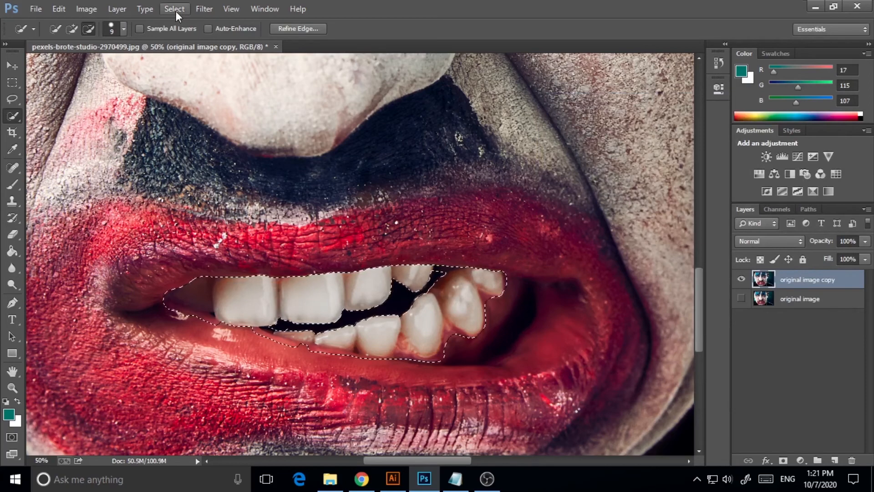
Apply a third Hue/Saturation adjustment to the teeth, with Yellows Saturation at -62 and Lightness at +41.
click(201, 9)
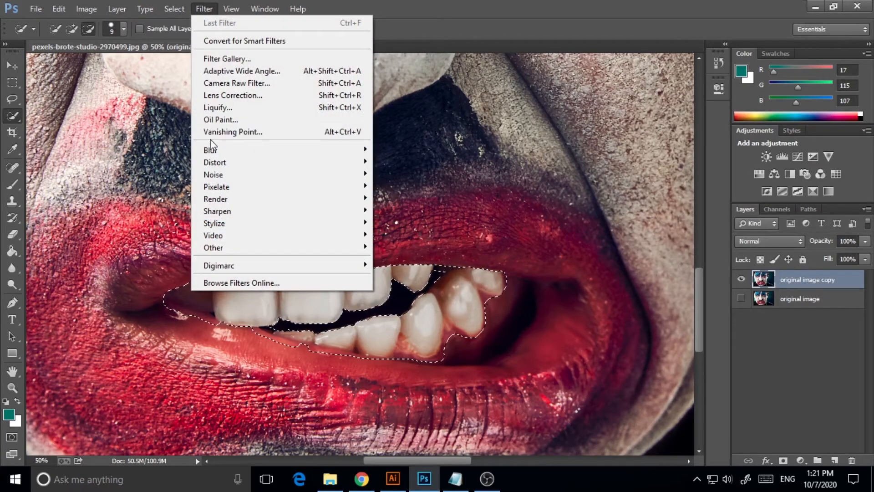
mouse_move(86, 8)
mouse_move(104, 41)
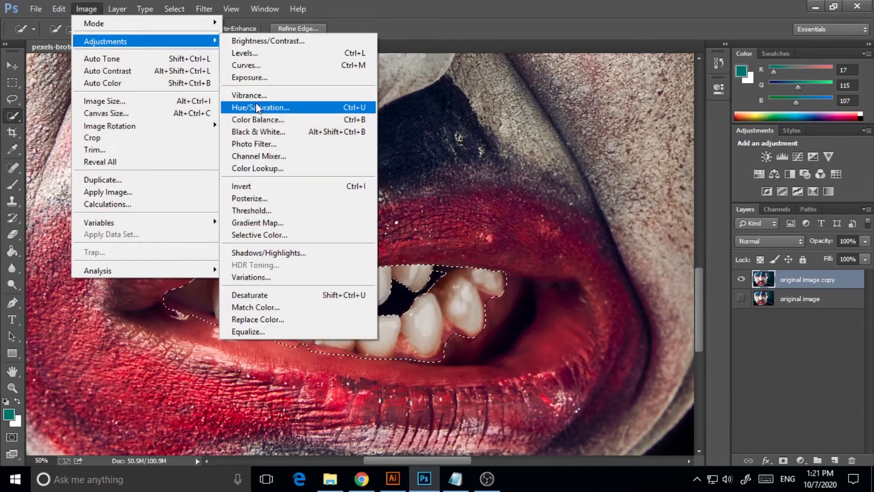
click(258, 107)
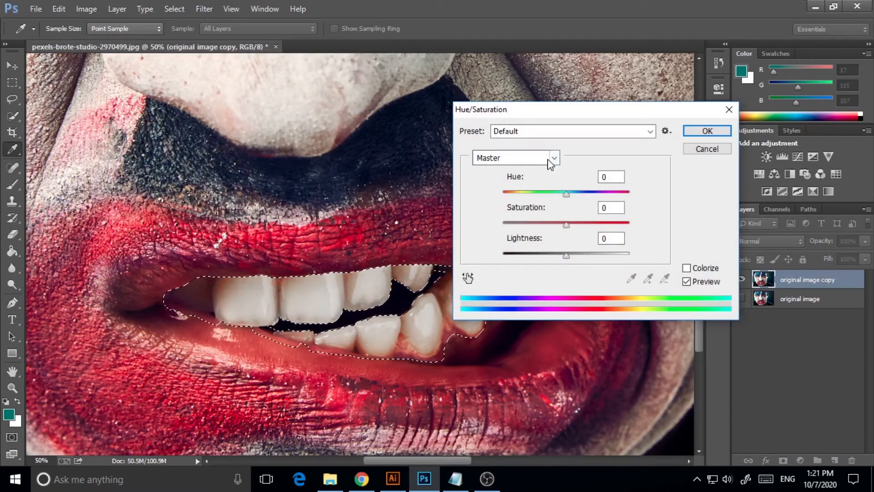
click(553, 160)
click(553, 190)
click(566, 226)
drag(566, 224, 531, 223)
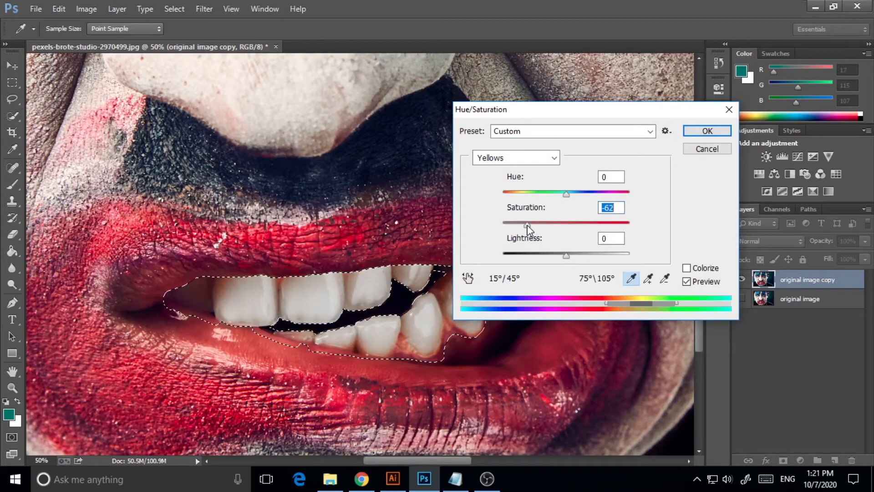
drag(568, 256, 590, 260)
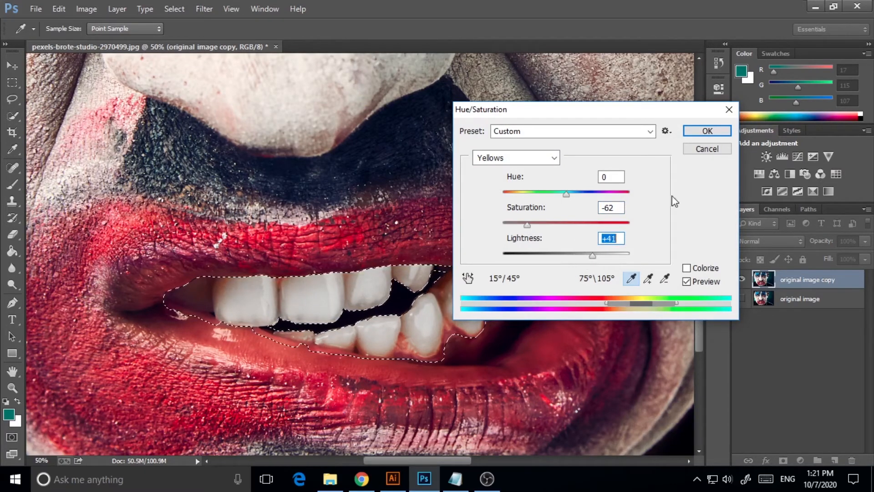
click(699, 133)
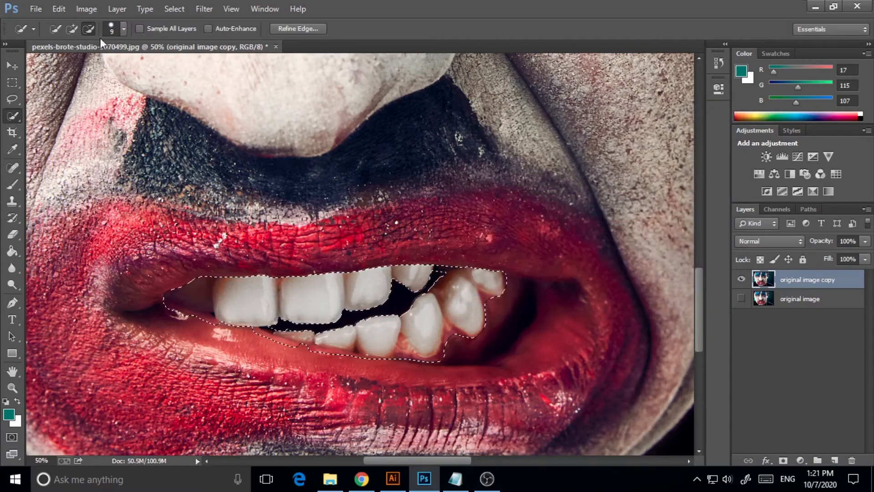
Brighten the teeth with a second Curves adjustment, lifting the midtones slightly and mapping input 162 to output 179, and deselect the teeth.
click(84, 9)
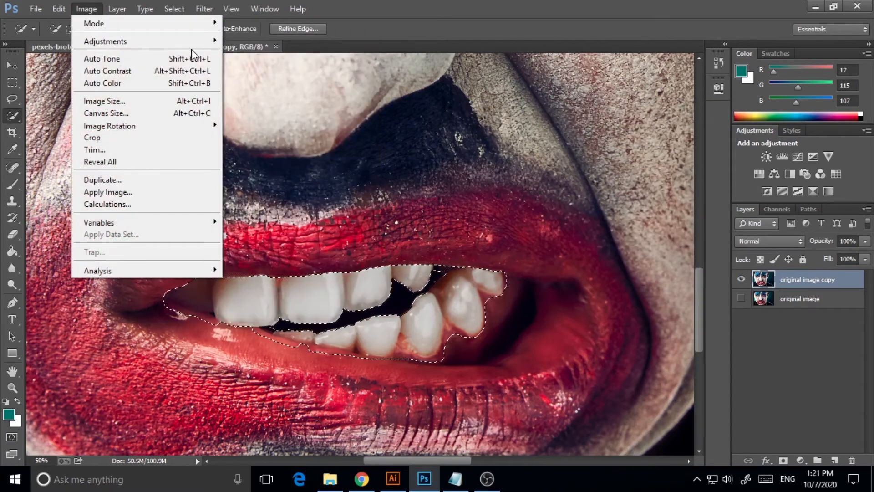
mouse_move(173, 48)
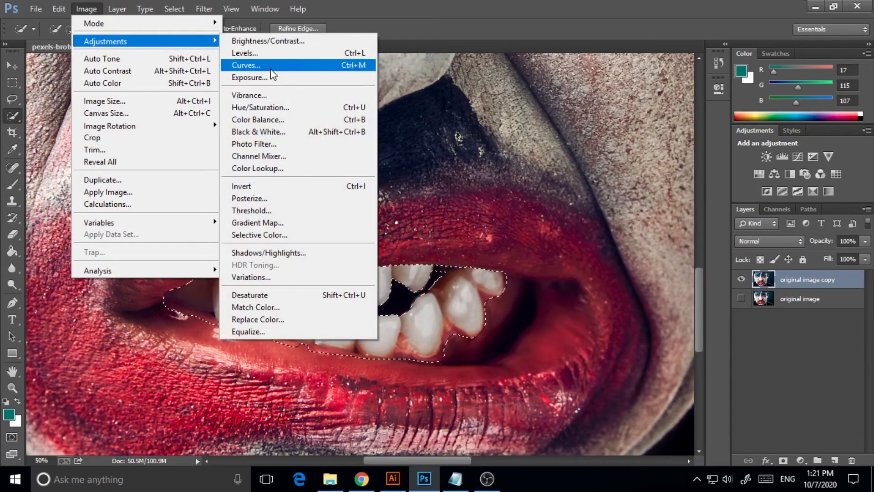
click(246, 67)
drag(660, 245, 653, 245)
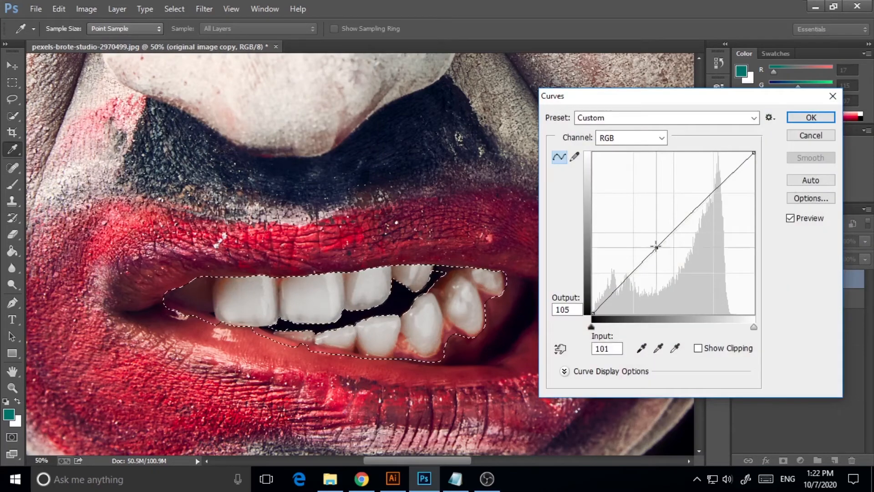
drag(698, 203, 695, 201)
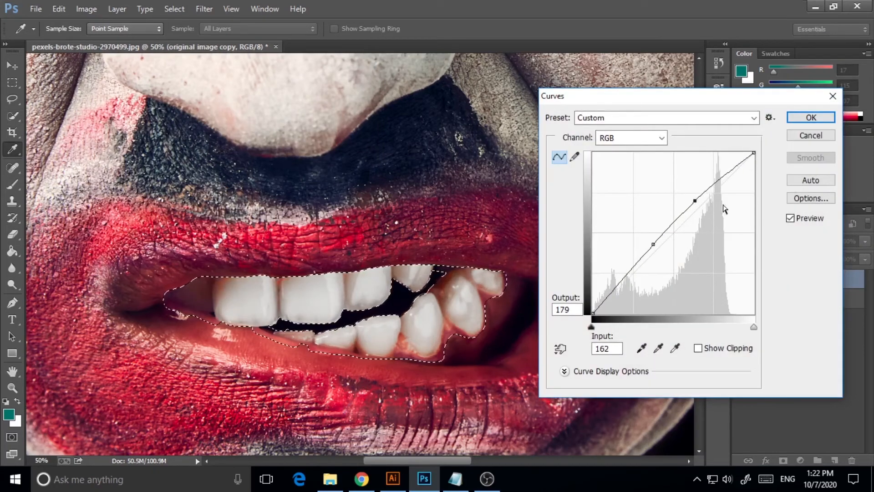
click(803, 117)
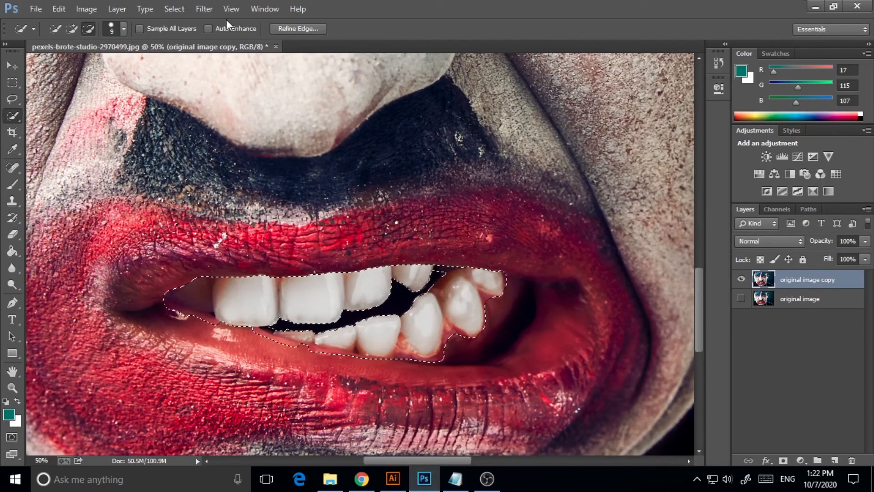
click(182, 10)
click(181, 33)
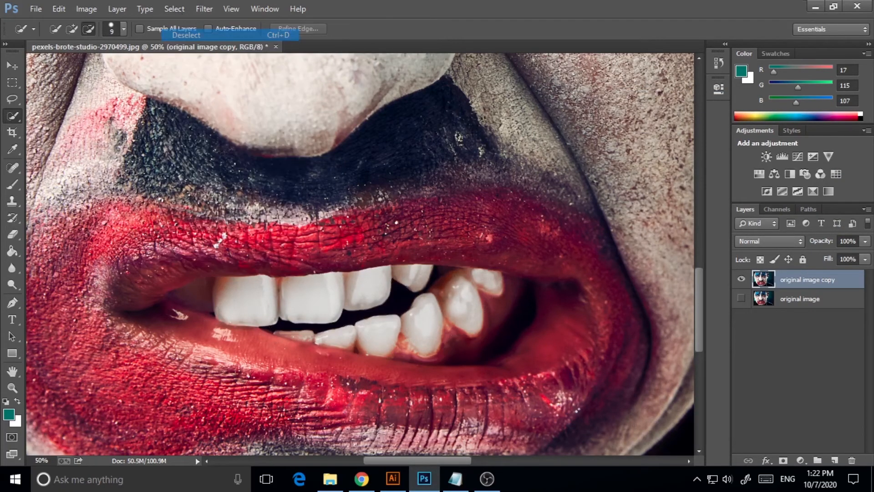
Compare the whitened teeth with the original by toggling the original image copy layer's visibility, in full view and close up.
scroll(513, 373, down, 4)
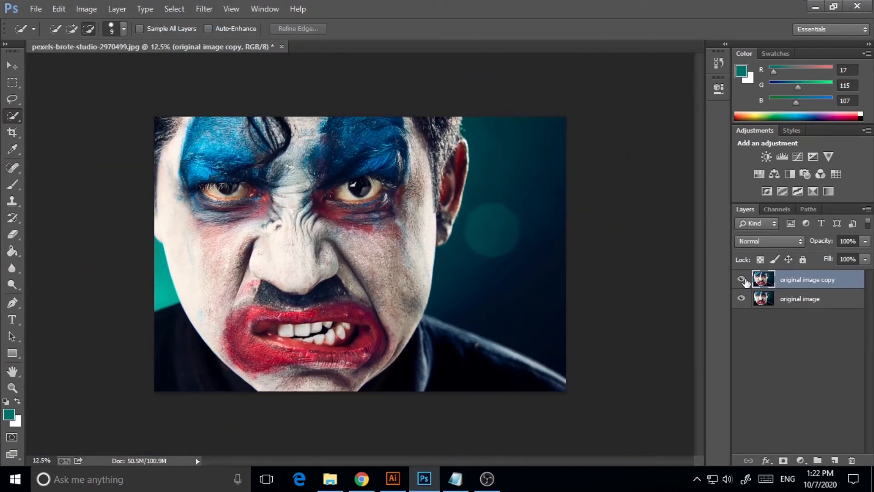
click(742, 280)
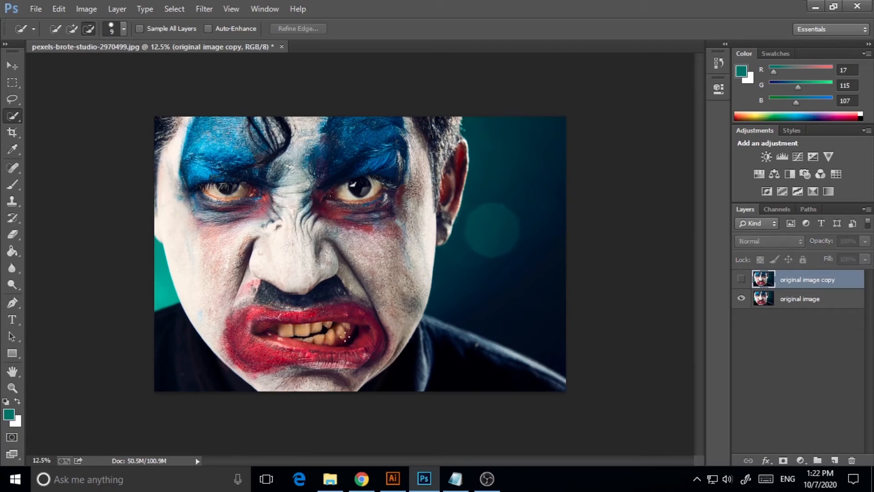
click(12, 388)
click(304, 346)
click(307, 354)
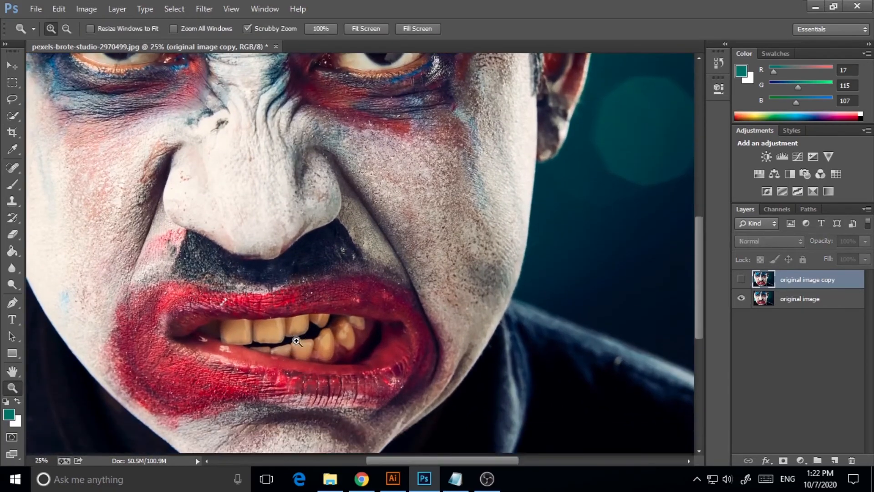
click(297, 335)
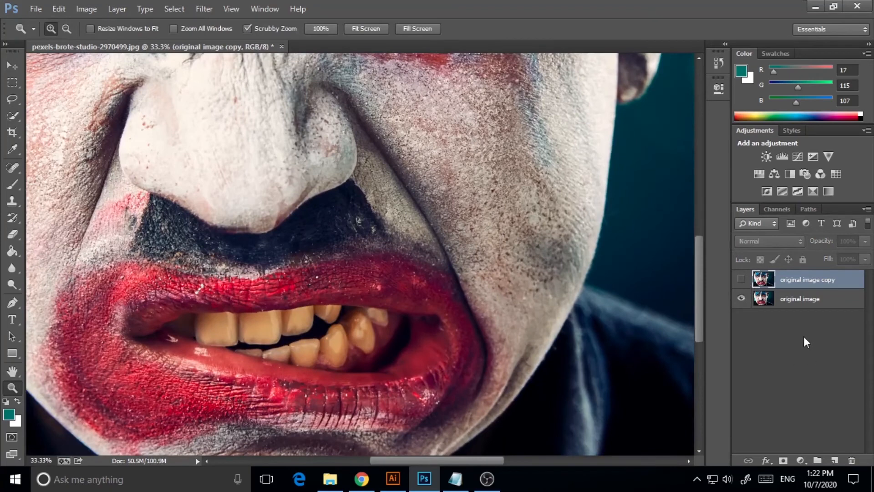
click(741, 280)
click(741, 279)
click(742, 280)
click(742, 279)
click(742, 279)
click(741, 279)
click(741, 280)
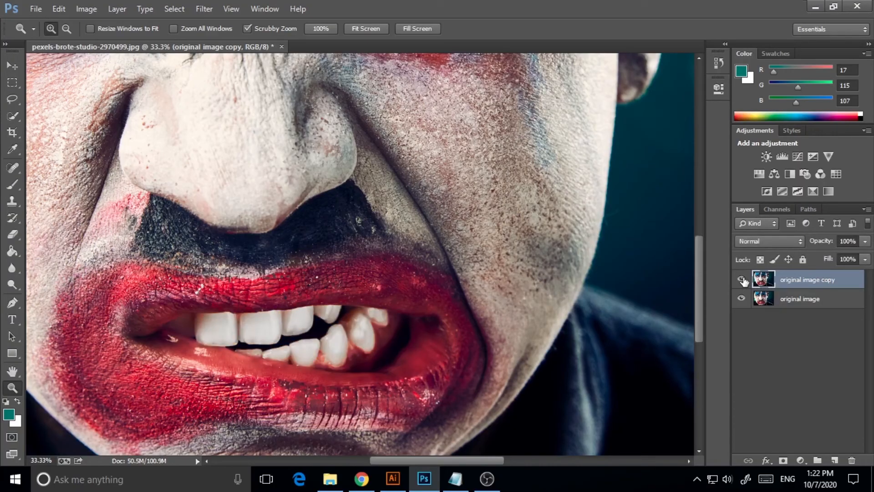